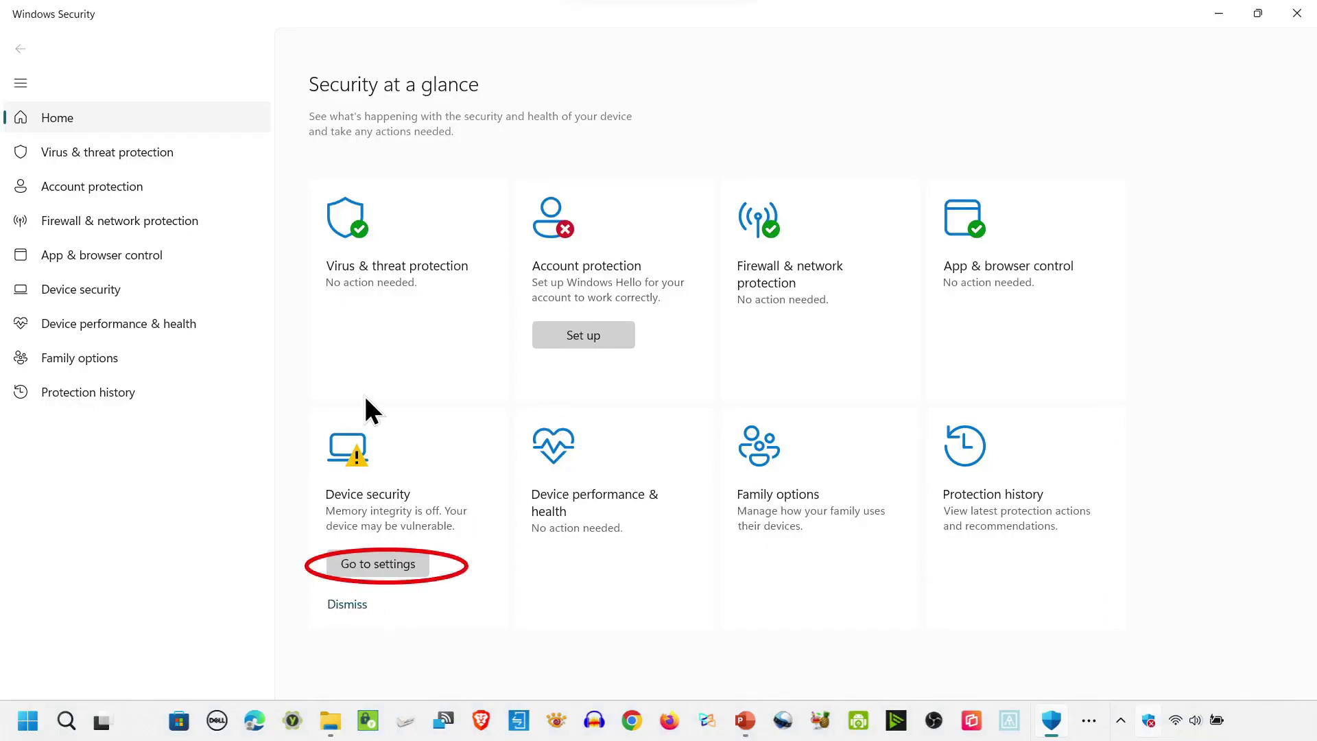
# - Attempt Memory integrity in Core isolation, read the driver article, and find no incompatible drivers
pyautogui.click(378, 565)
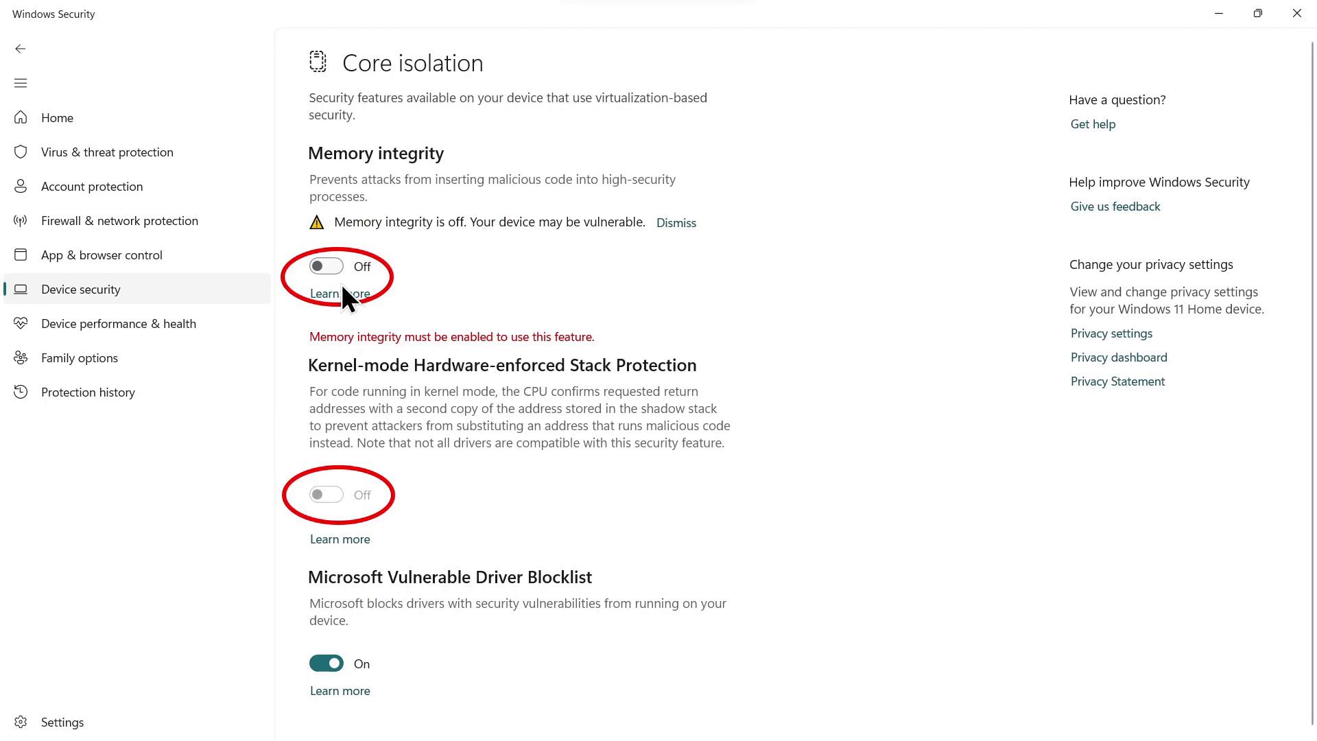
pyautogui.click(328, 266)
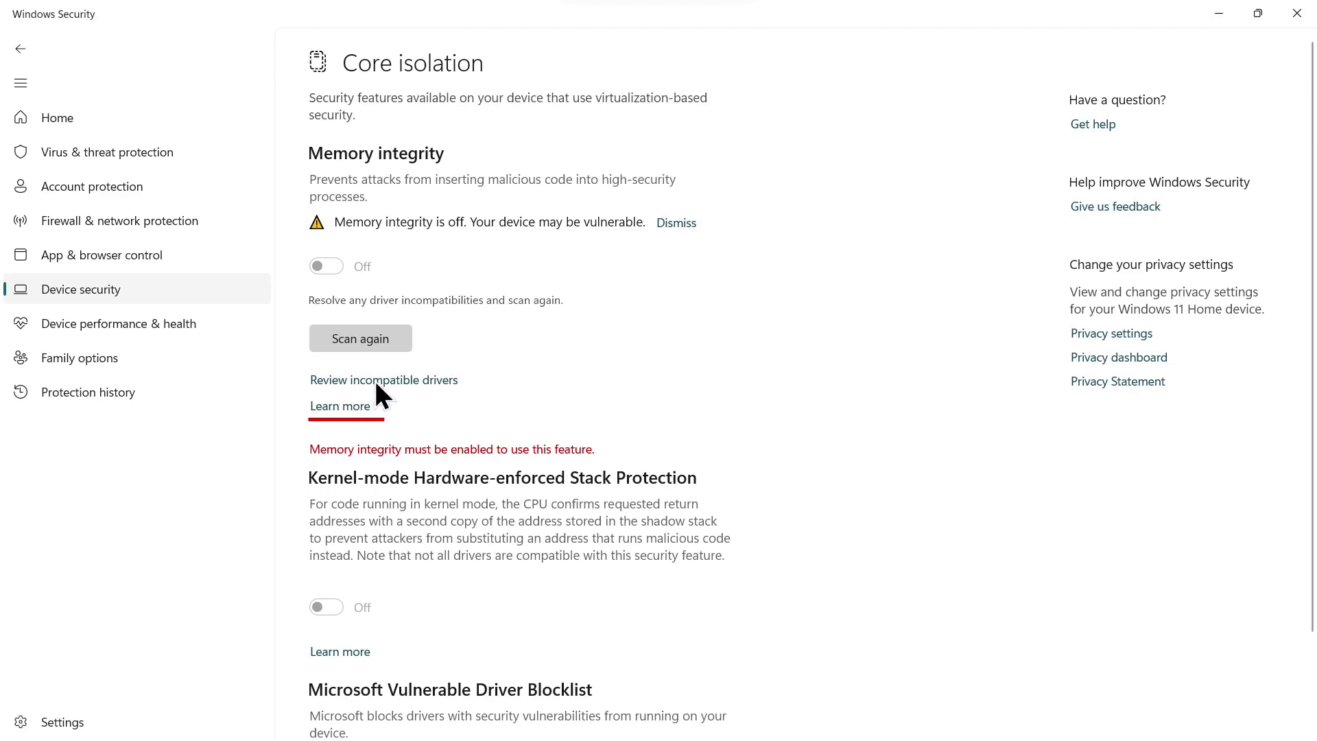
pyautogui.click(346, 407)
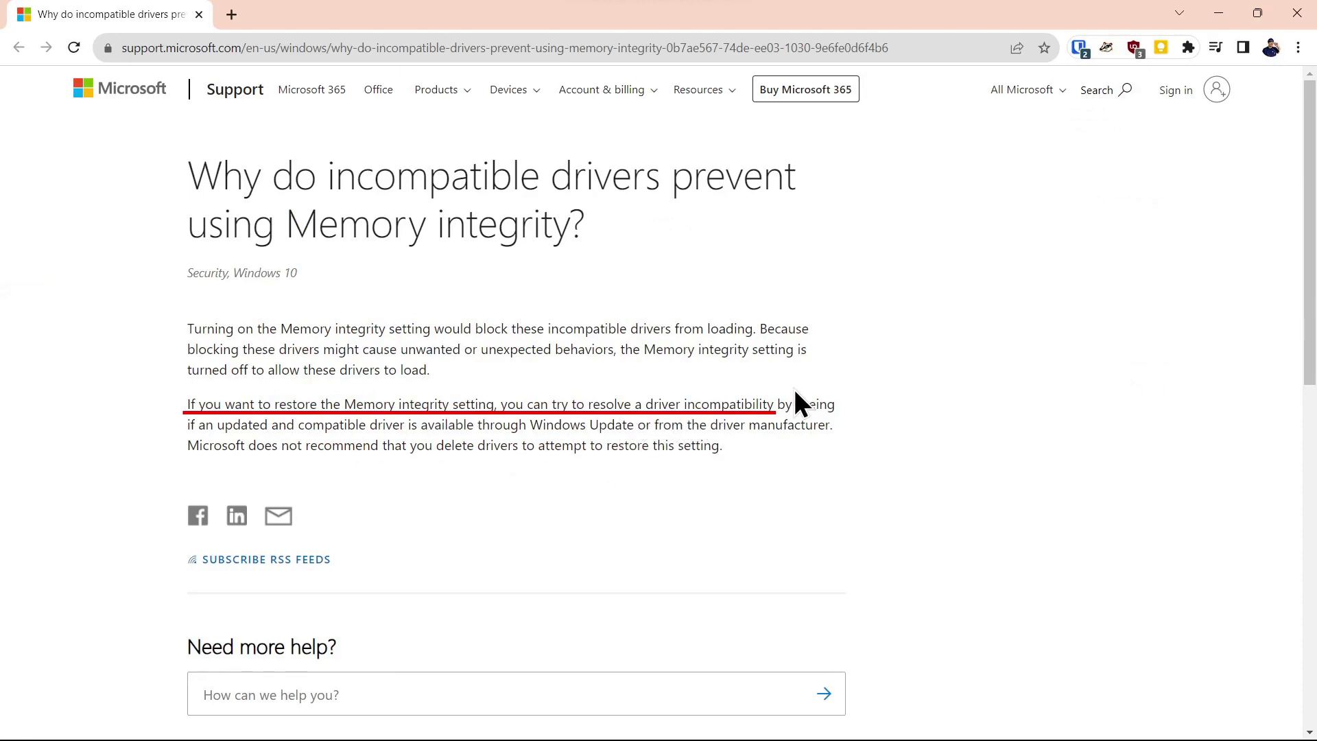
pyautogui.click(1296, 14)
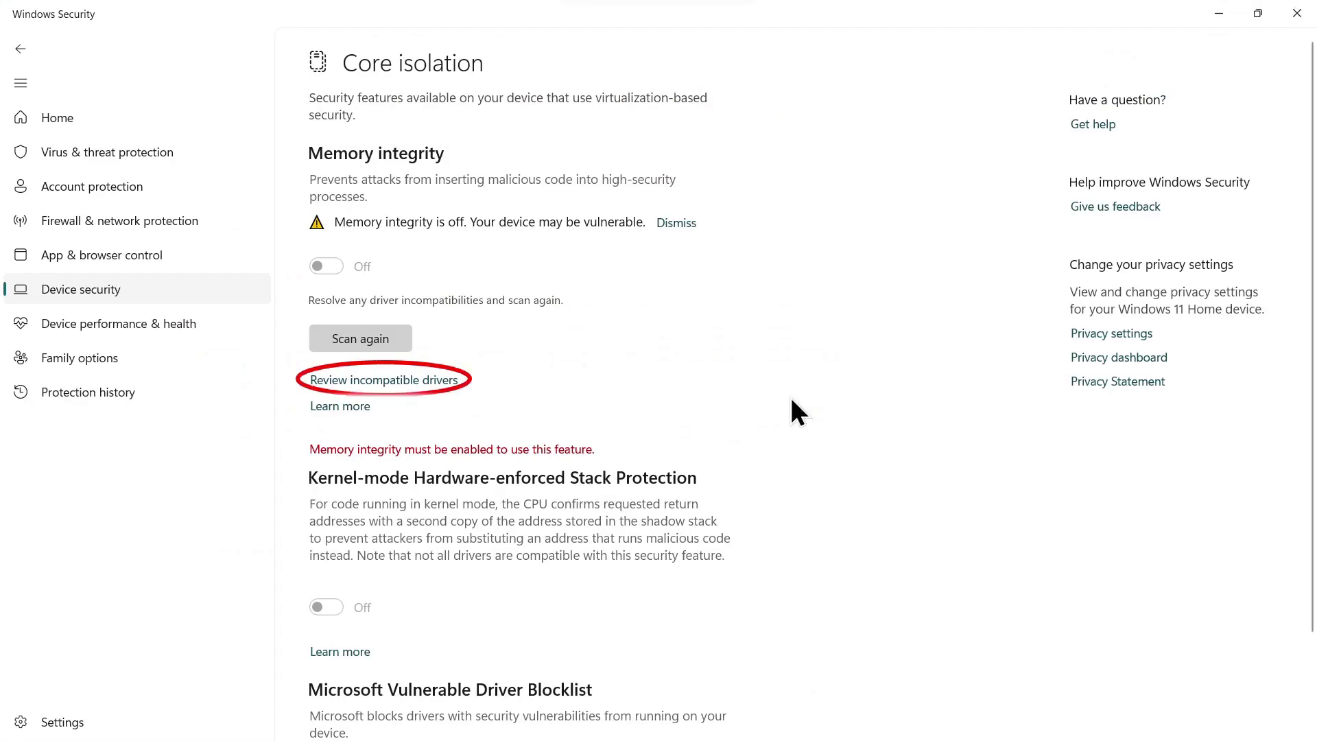
pyautogui.click(390, 380)
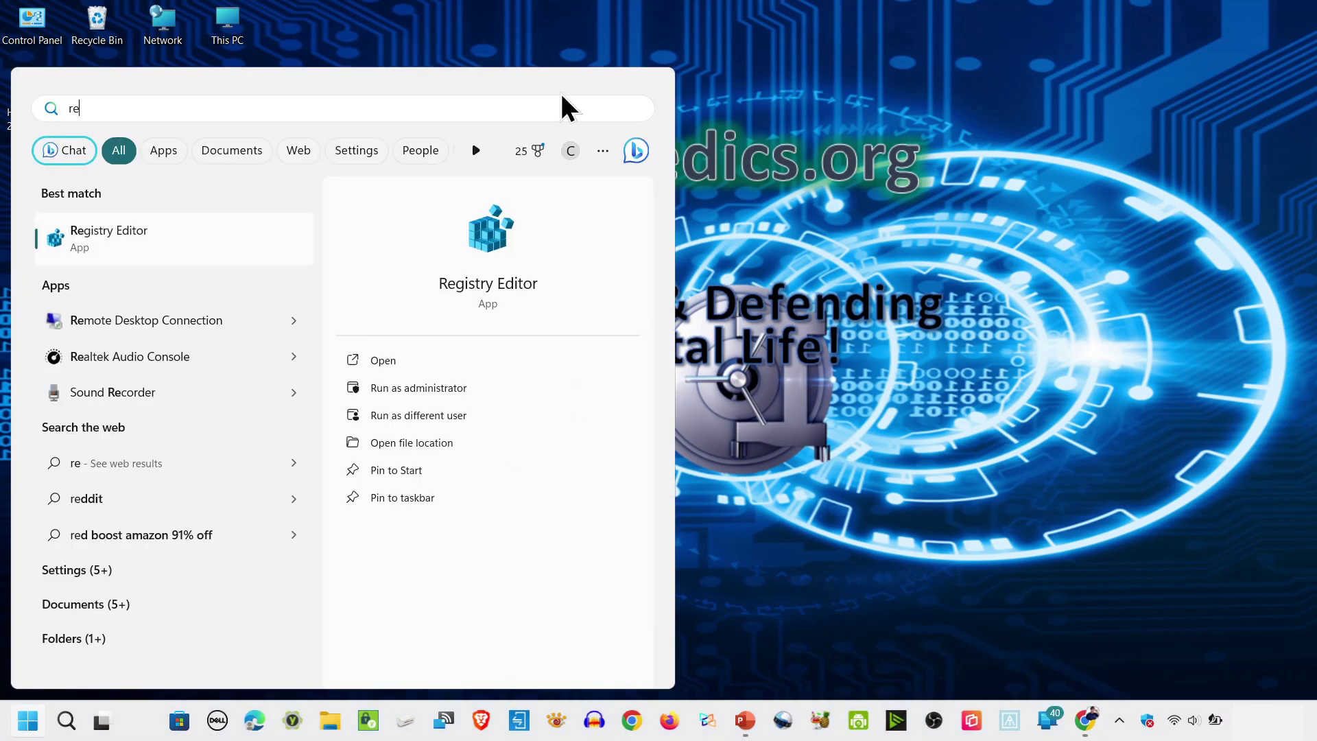
# - Launch Registry Editor from the 're' search results and select its address bar
pyautogui.click(430, 389)
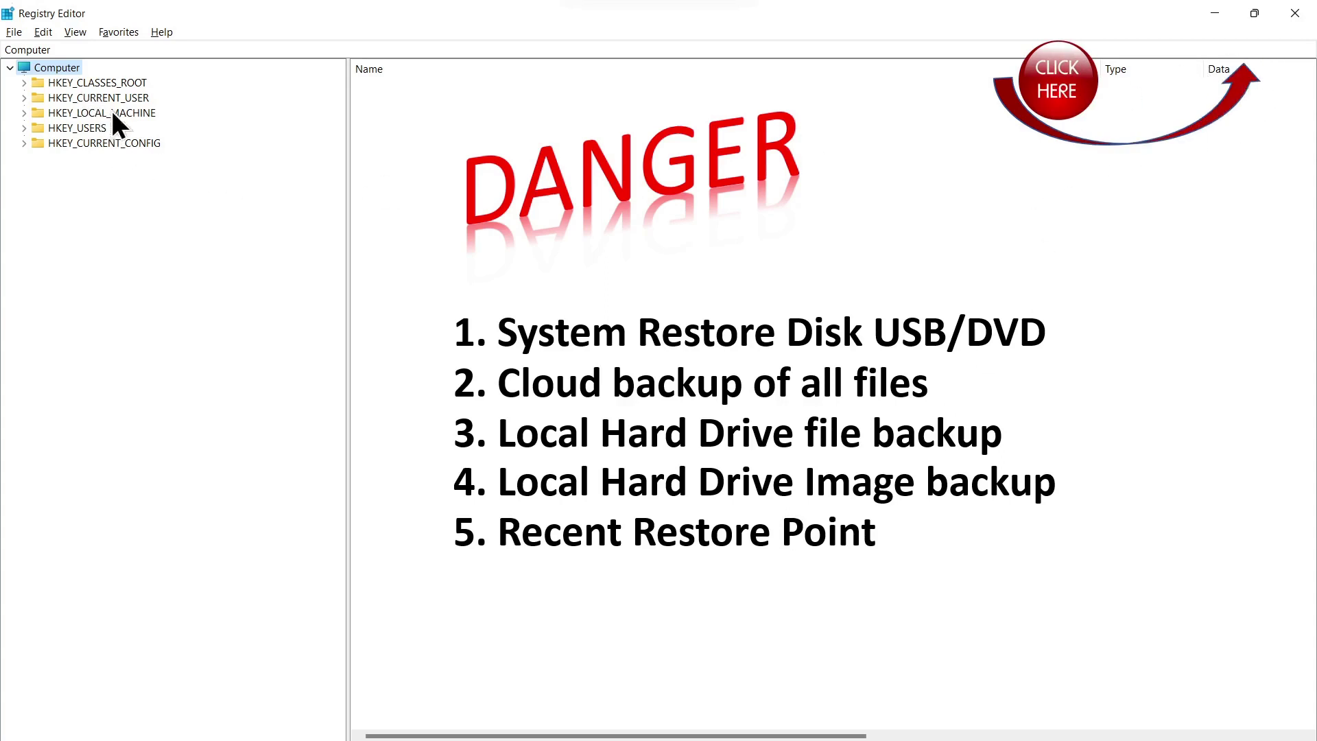
pyautogui.click(151, 48)
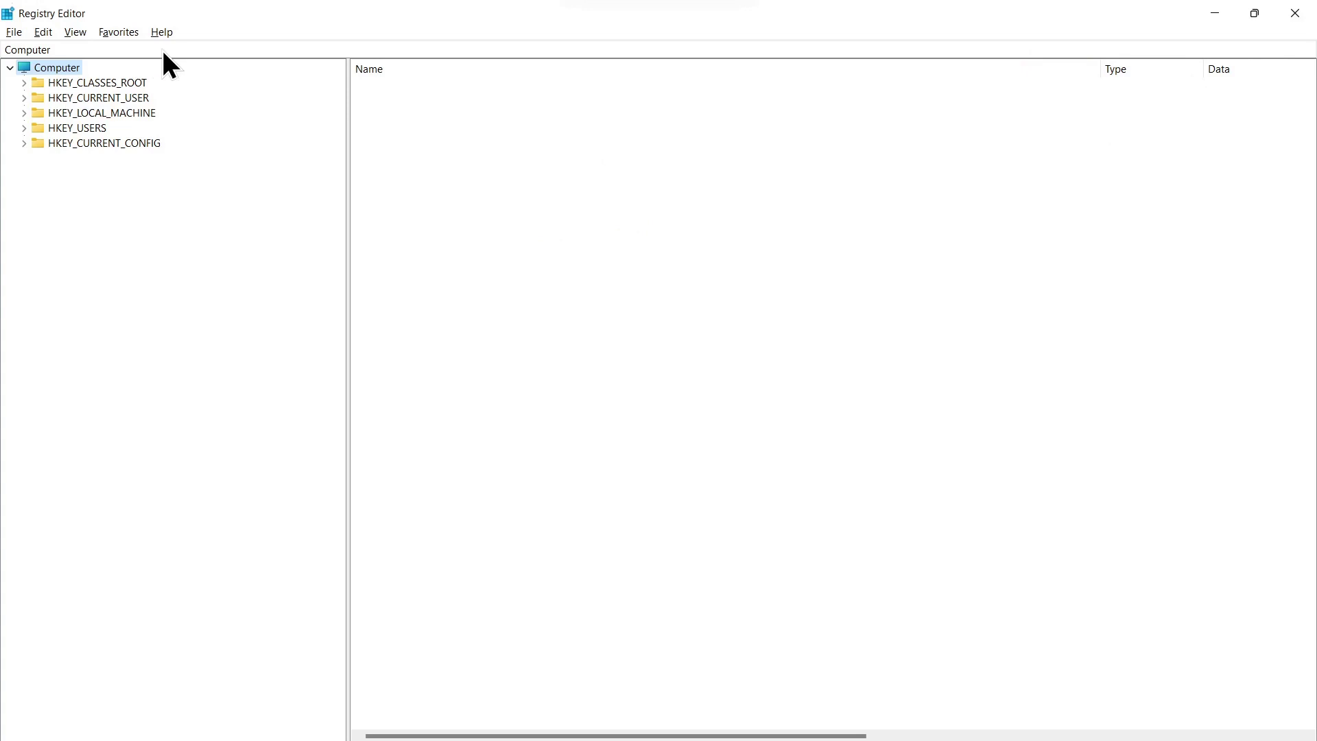
# - Under DeviceGuard Scenarios' HypervisorEnforcedCodeIntegrity key, set BlockAutoEnablement to 0 and Enabled to 1
pyautogui.write('\\HKEY_LOCAL_MACHINE\\SYSTEM\\CurrentControlSet\\Control\\DeviceGuard\\Scenarios\\')
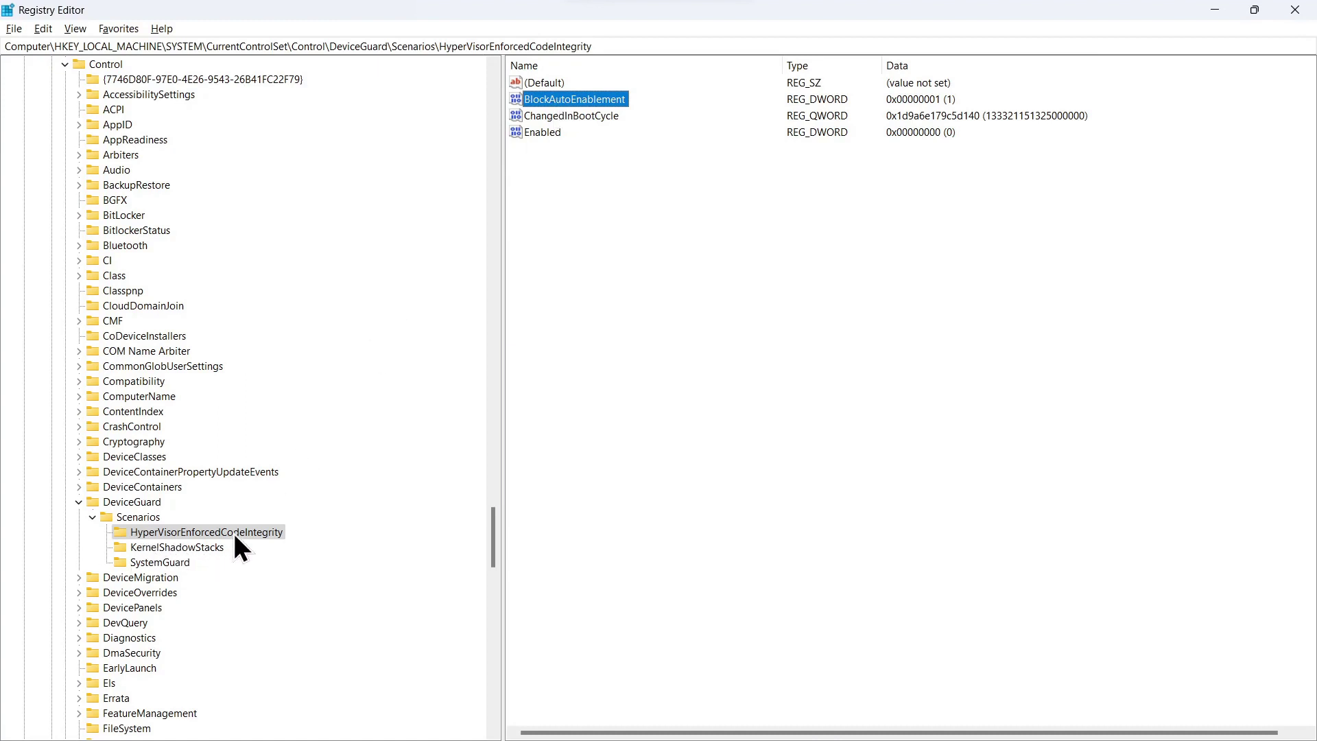
pyautogui.doubleClick(579, 96)
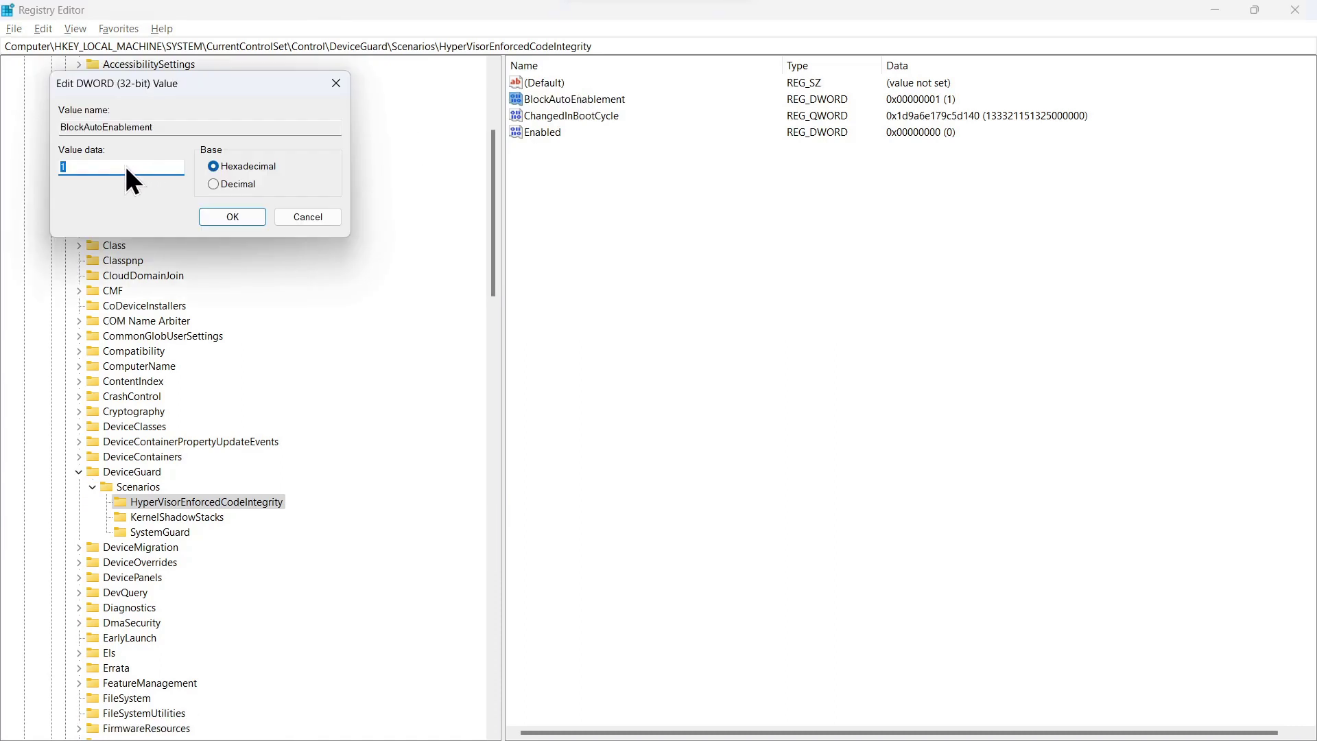
pyautogui.write('0')
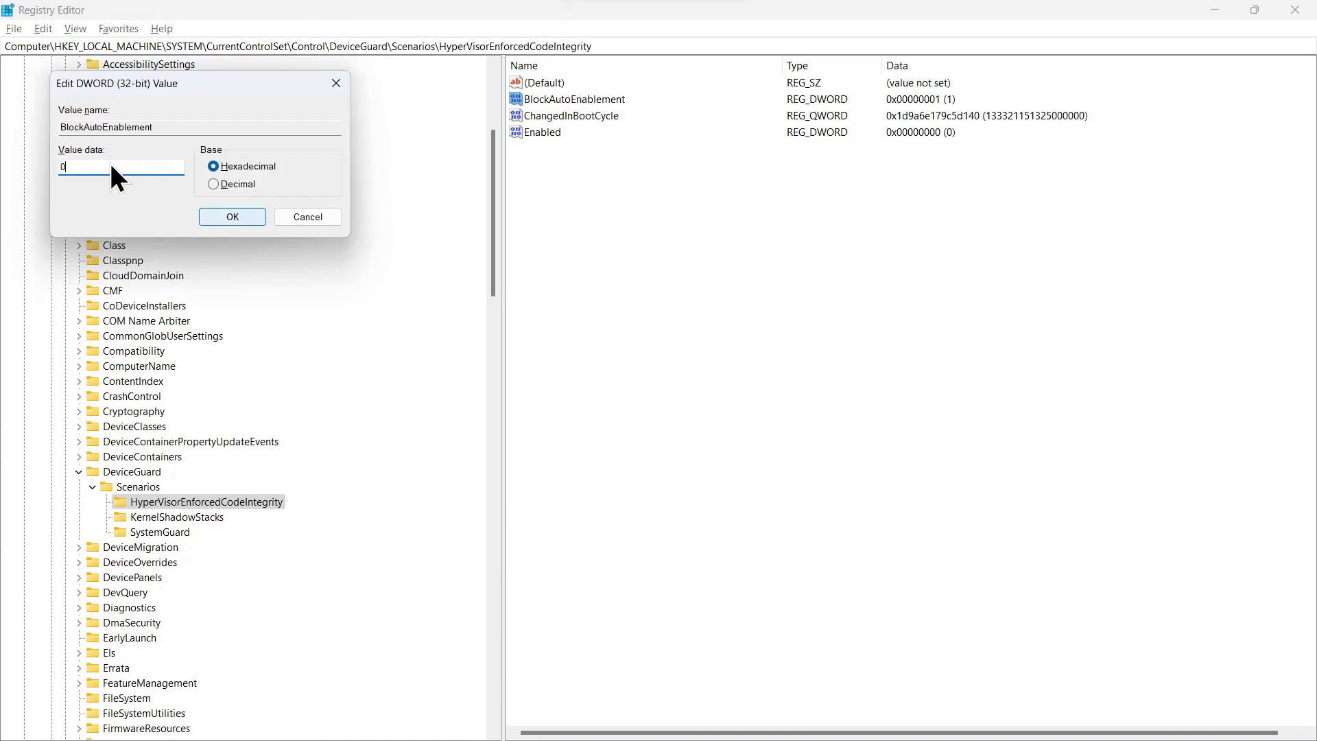
pyautogui.click(231, 217)
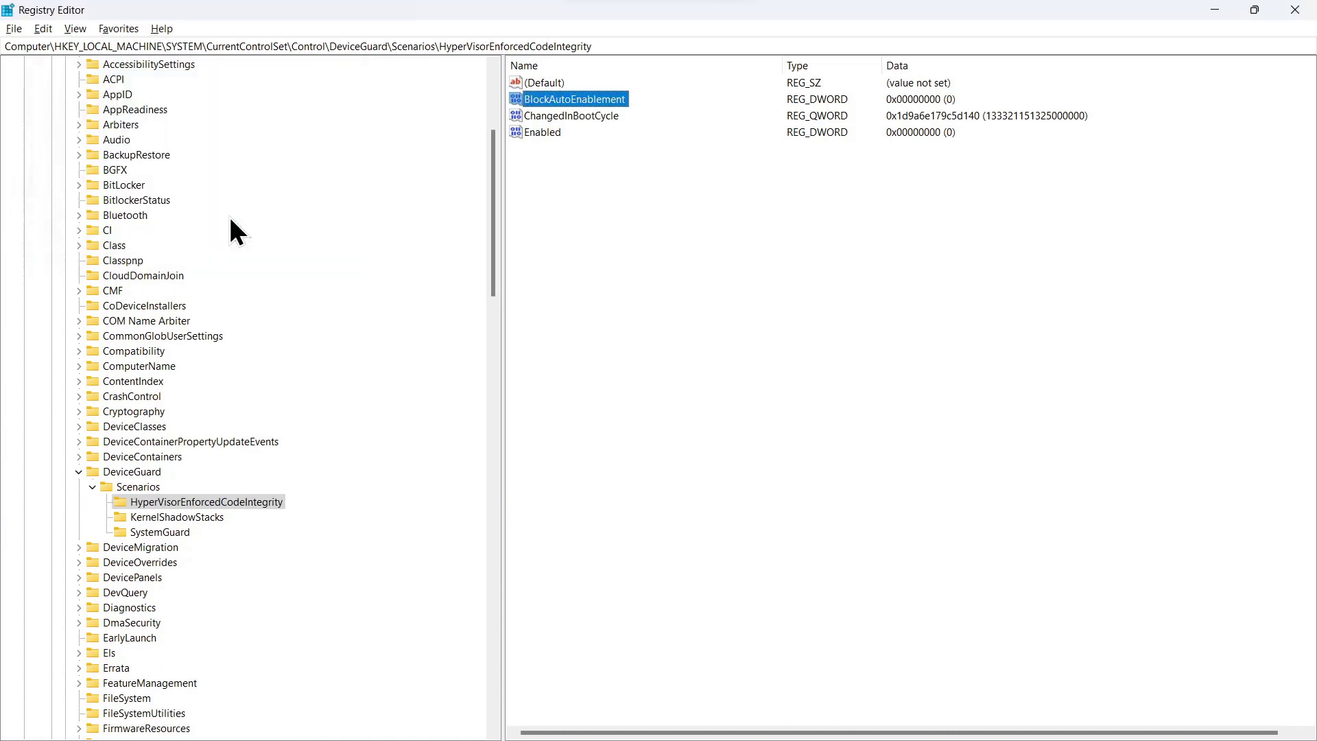
pyautogui.doubleClick(549, 131)
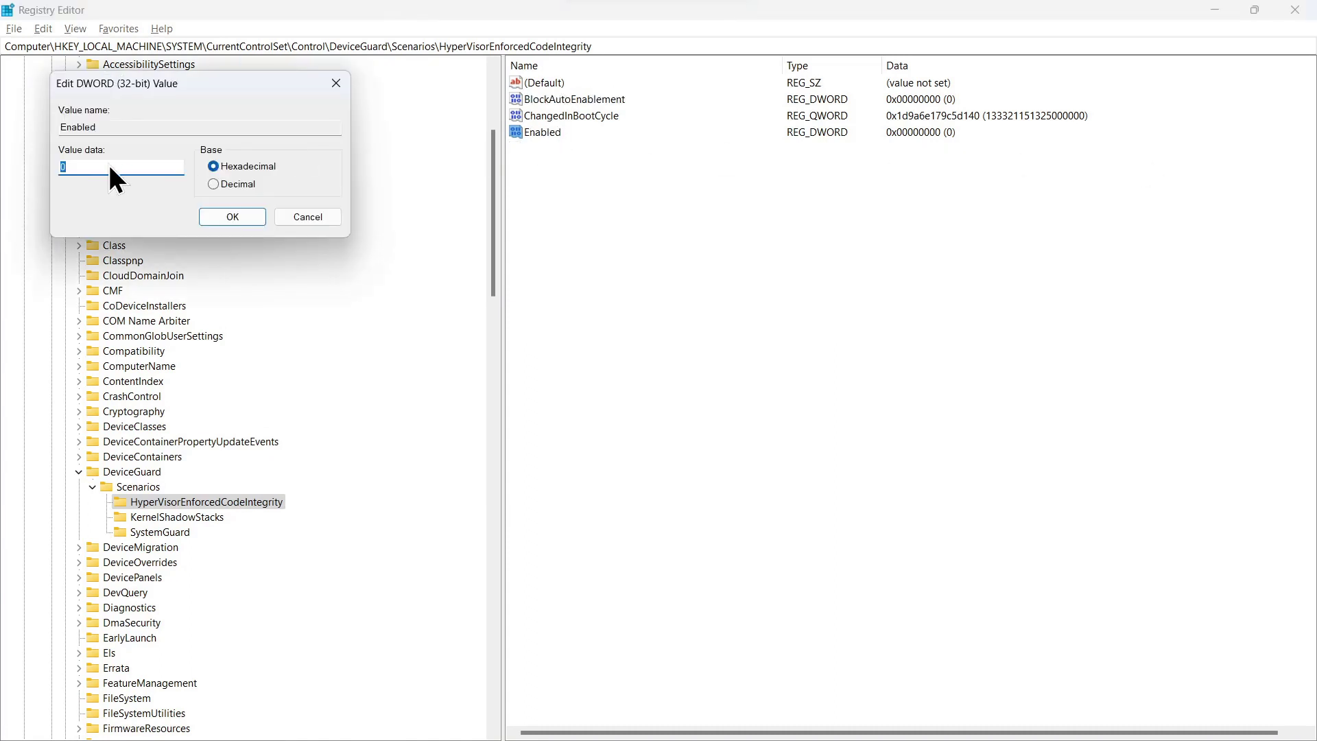
pyautogui.click(218, 217)
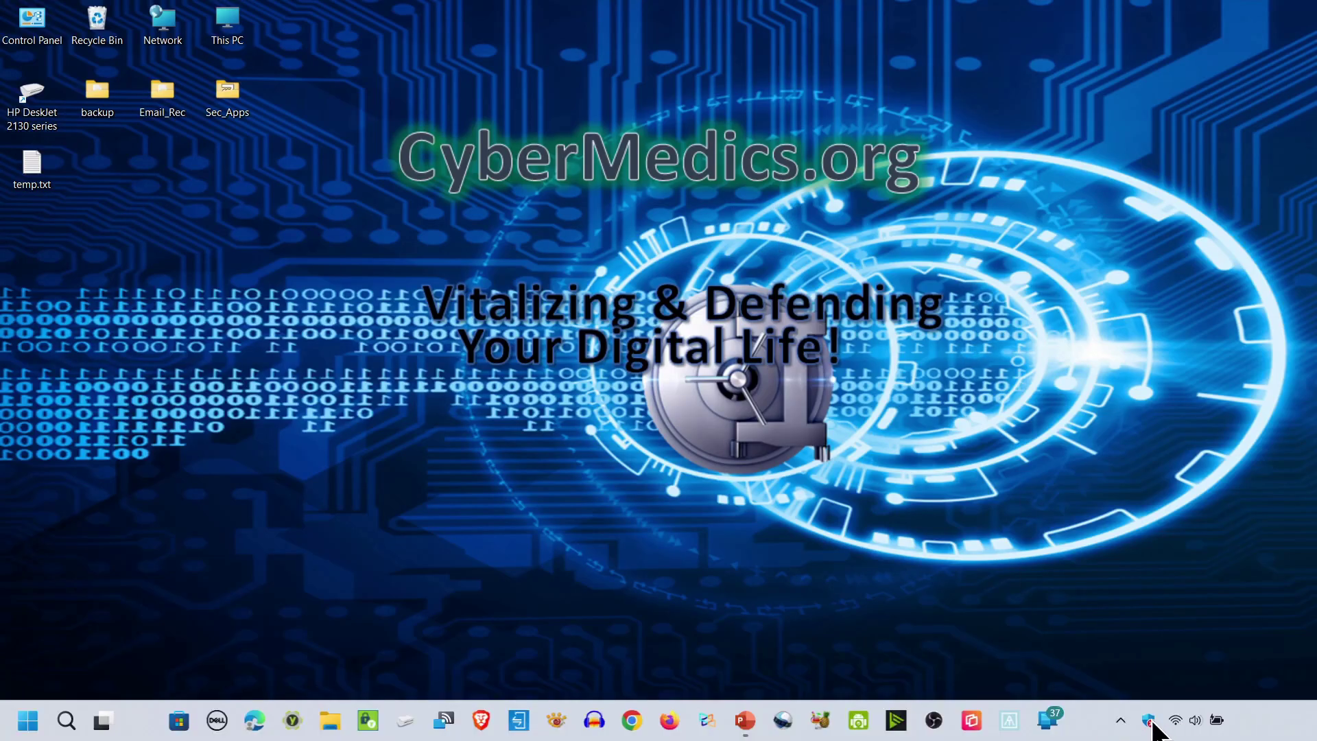
# - Try enabling Kernel-mode Stack Protection in Core isolation details, then dismiss the failure notice
pyautogui.click(1150, 720)
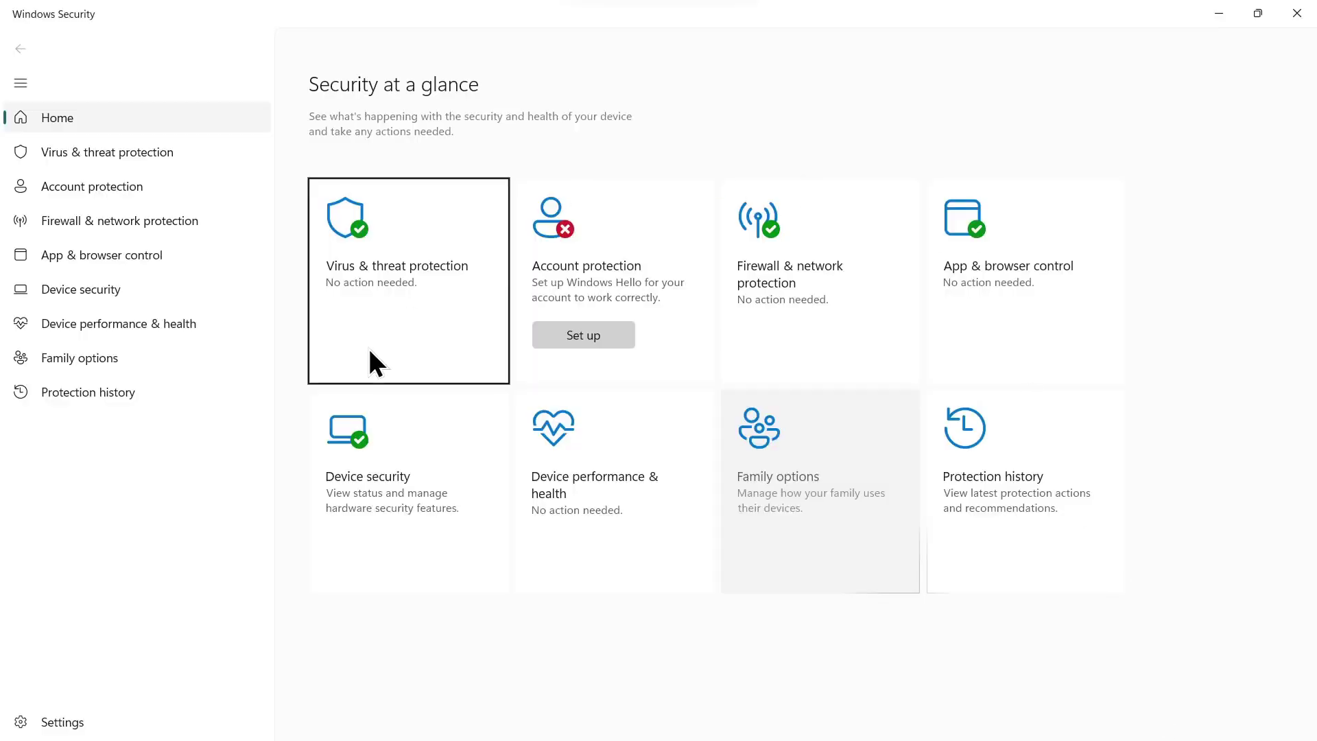
pyautogui.click(376, 506)
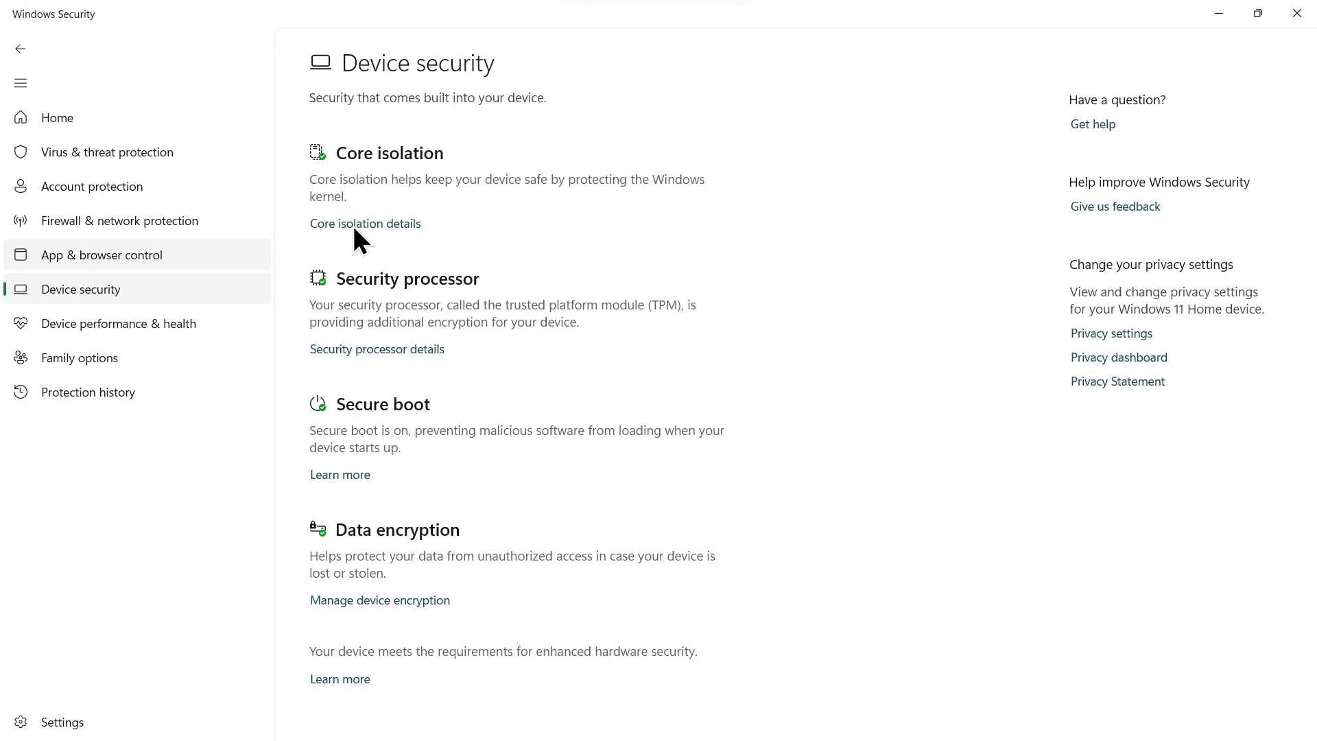
pyautogui.click(376, 225)
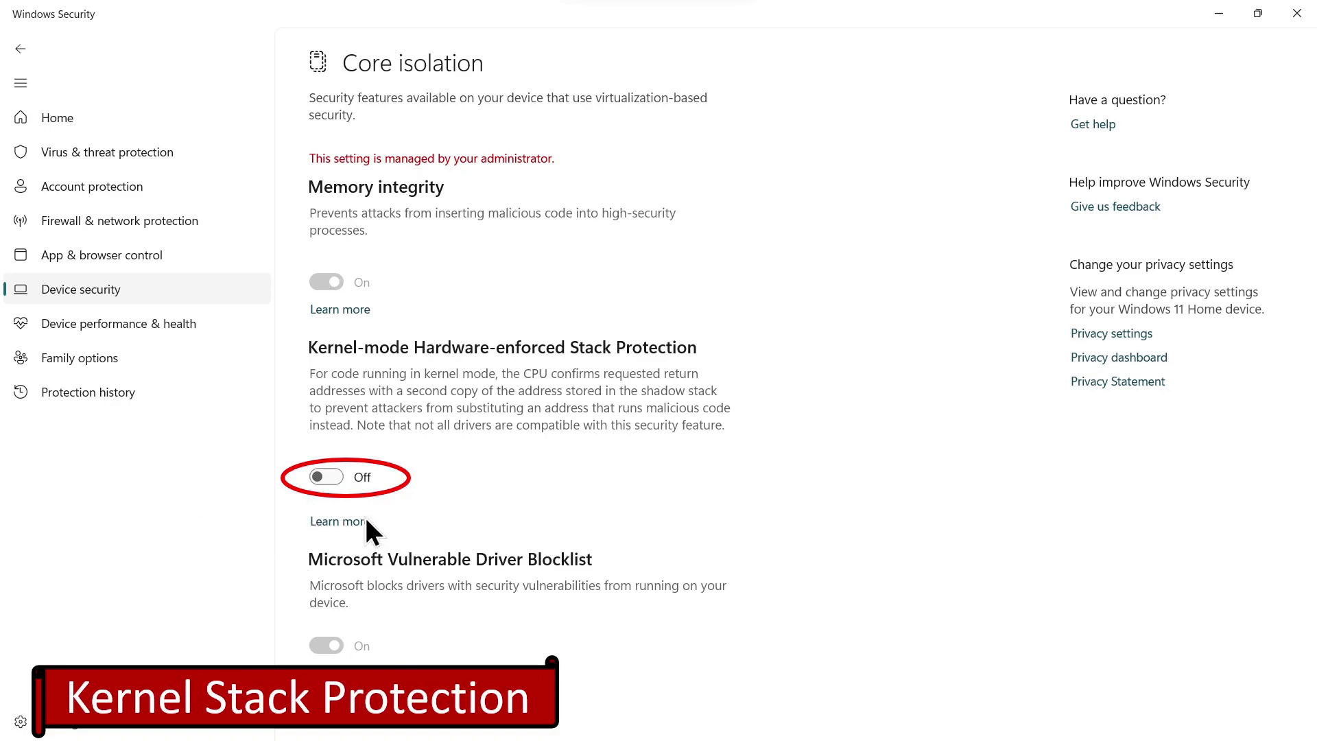
pyautogui.click(341, 476)
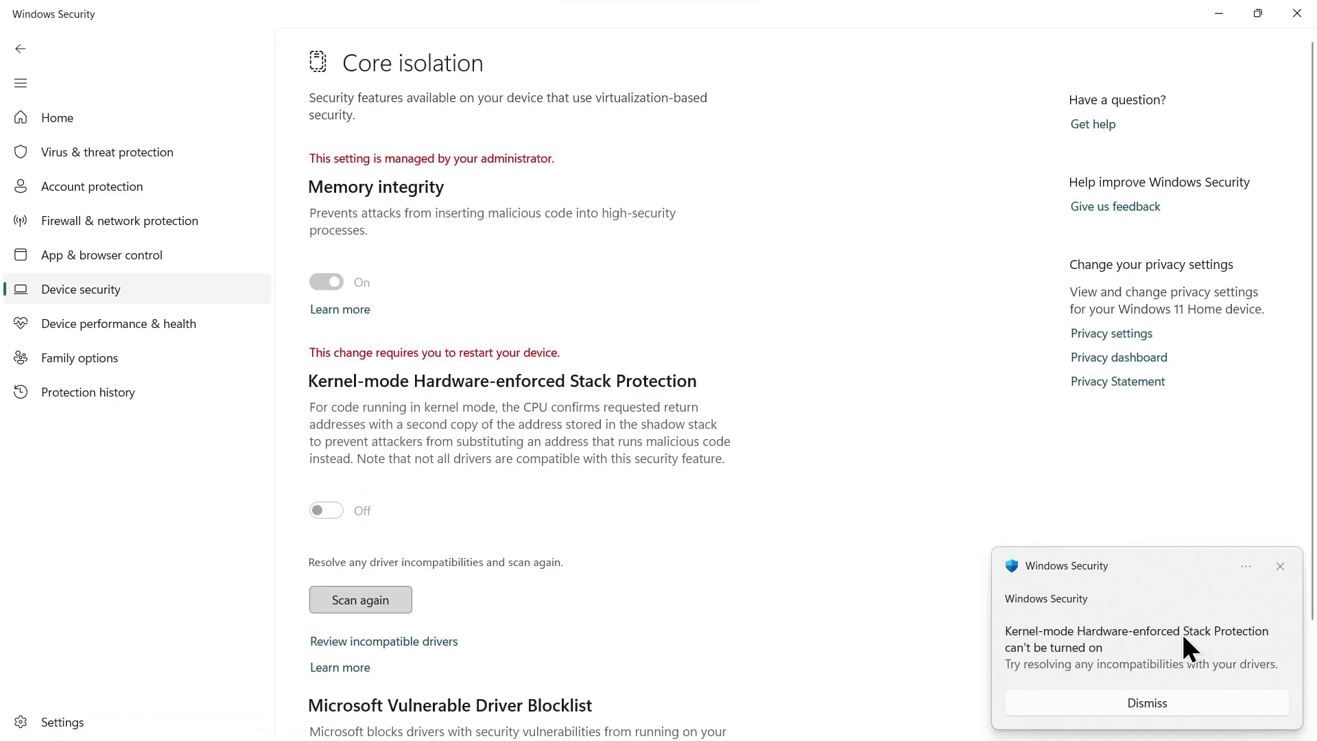
pyautogui.click(1146, 707)
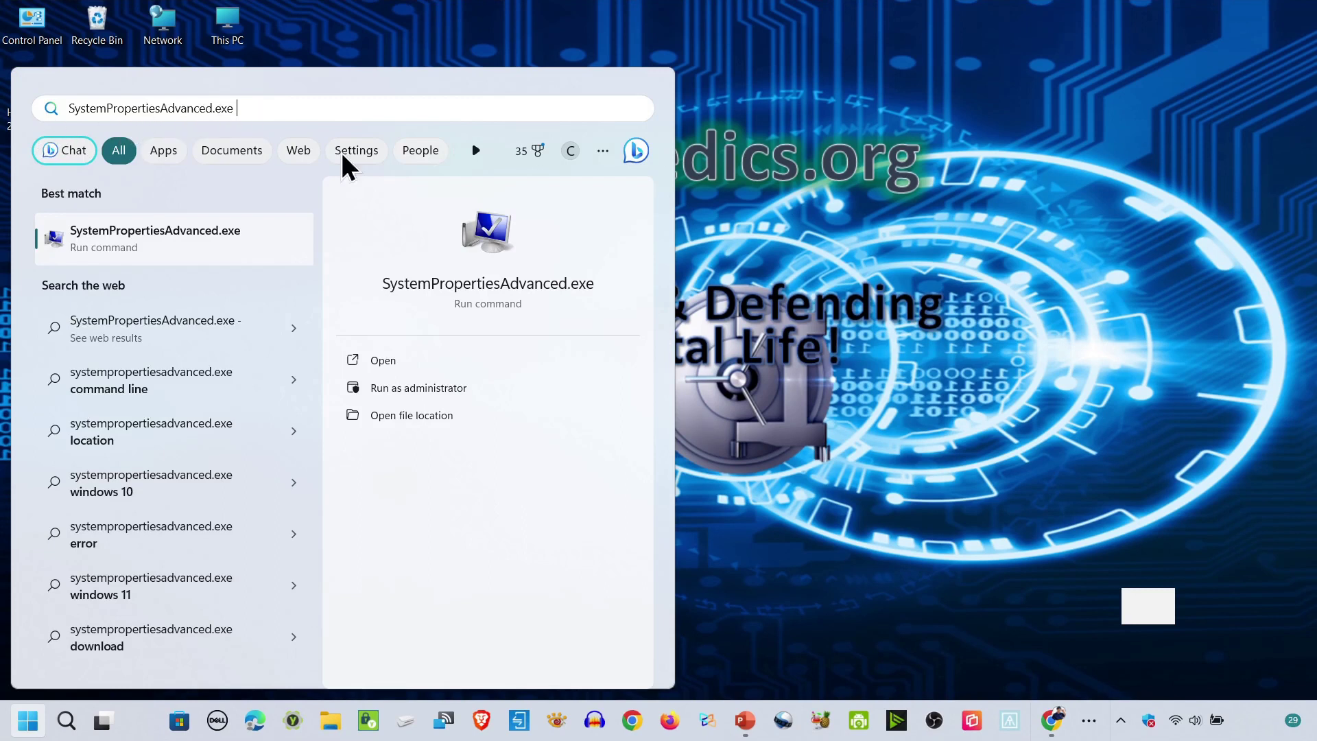
# - From SystemPropertiesAdvanced.exe, open Performance Options to the Data Execution Prevention tab
pyautogui.click(415, 388)
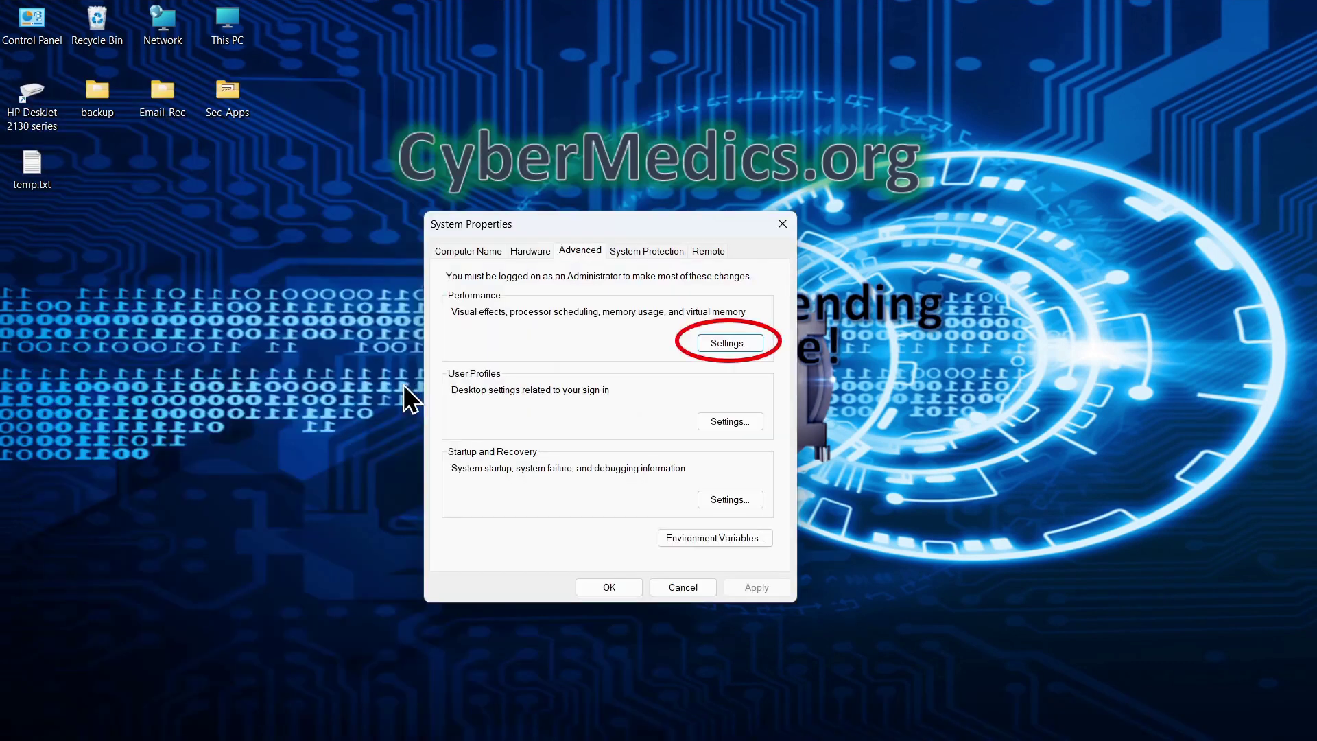
pyautogui.click(729, 343)
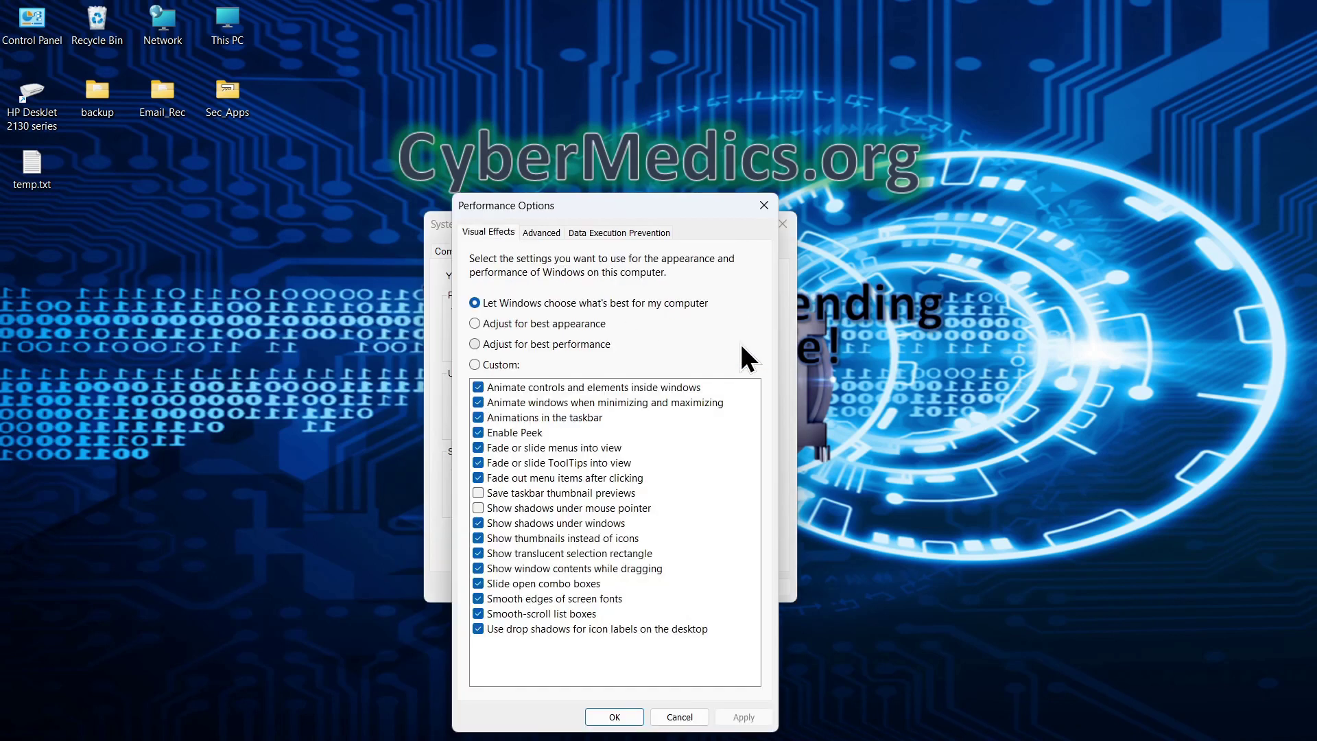
pyautogui.click(613, 236)
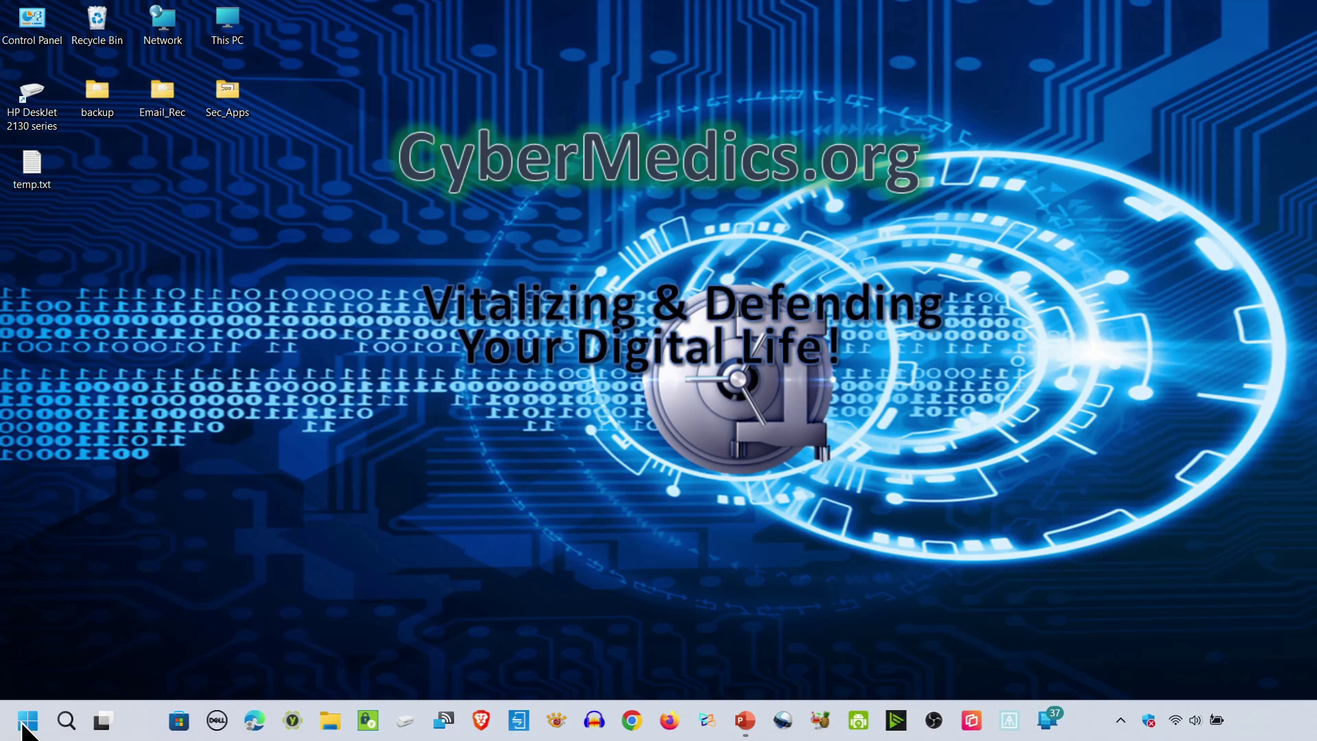
# - Launch Registry Editor as administrator and go to the Session Manager\Memory Management key
pyautogui.click(24, 728)
pyautogui.write('re')
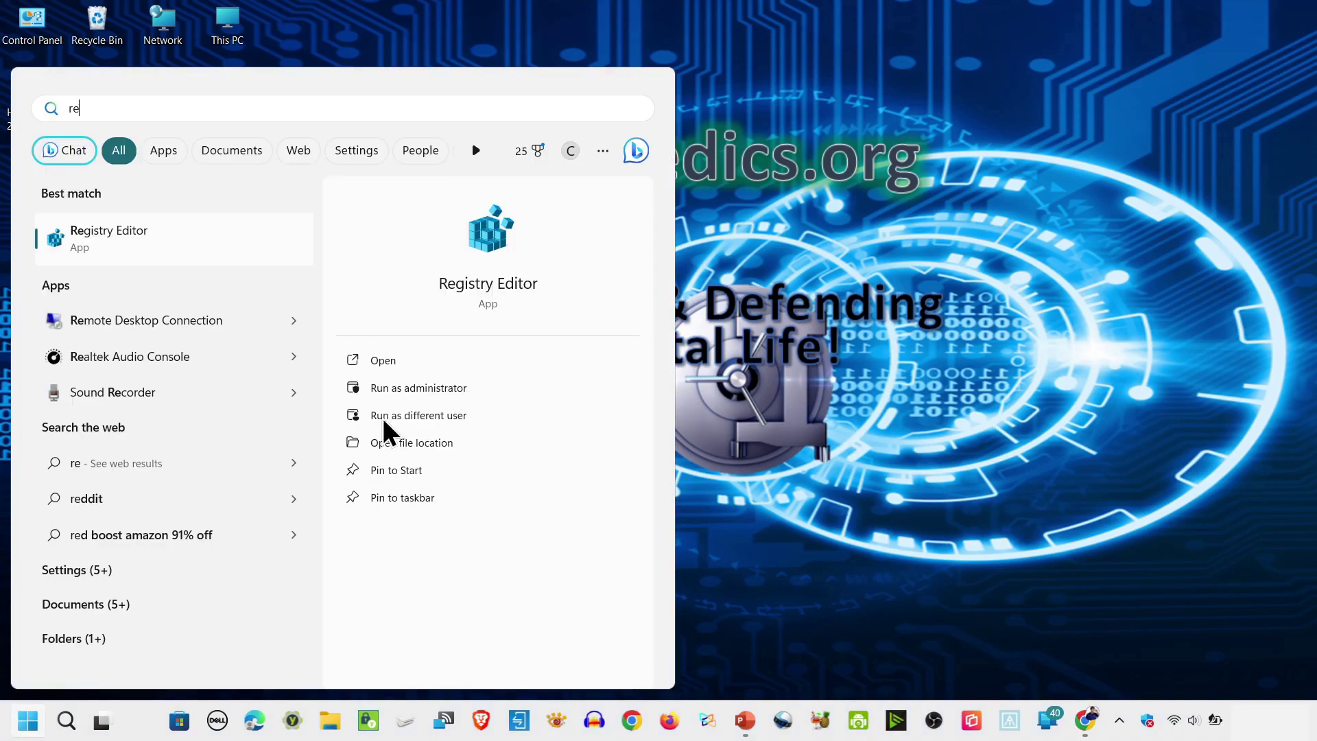
pyautogui.click(432, 386)
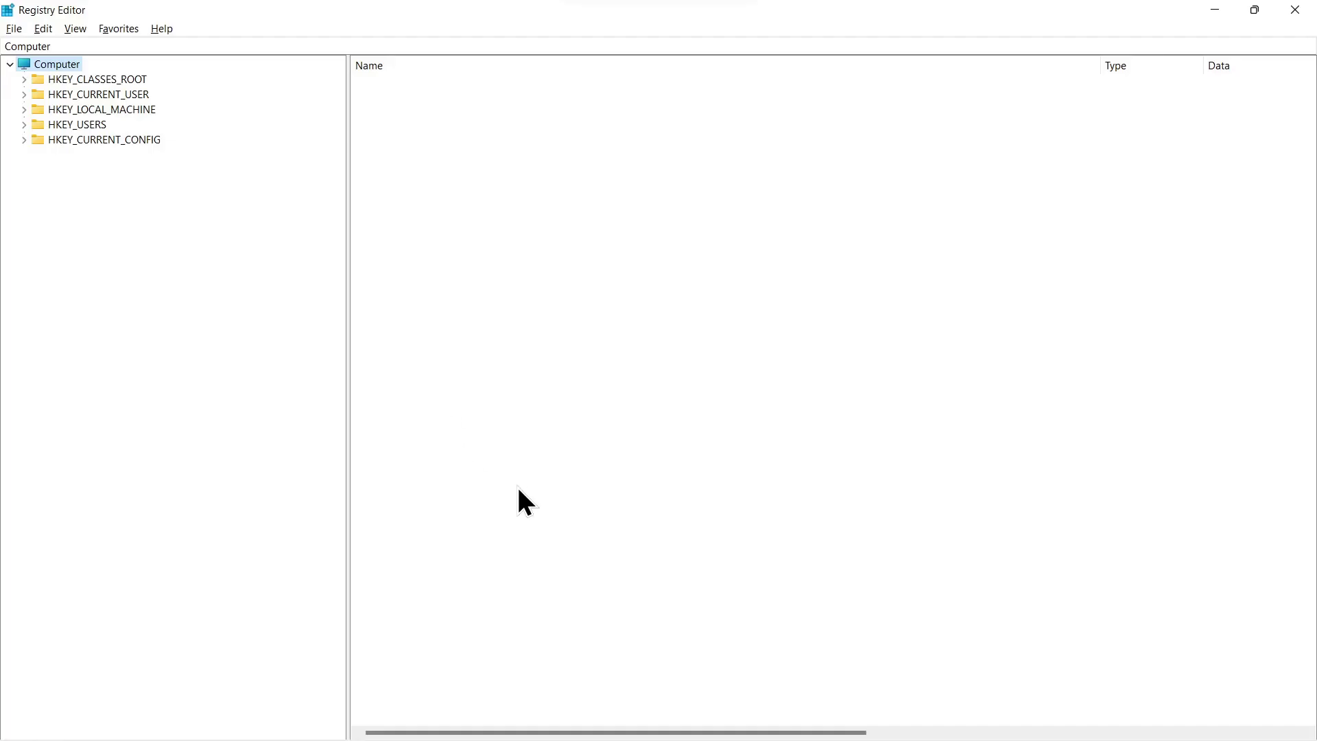
pyautogui.click(111, 45)
pyautogui.write('Computer\\HKEY_LOCAL_MACHINE\\SYSTEM\\CurrentControlSet\\Control\\Session Manager\\Memory Management')
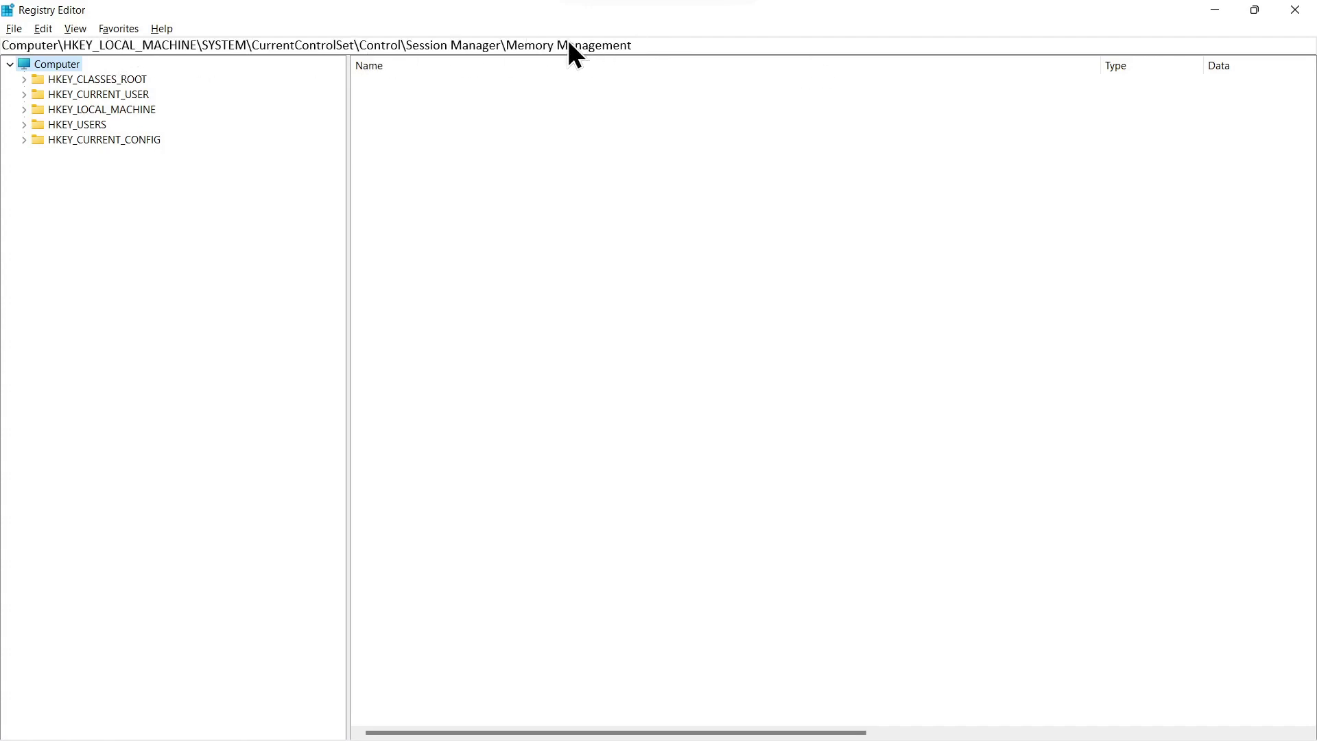
pyautogui.press('Return')
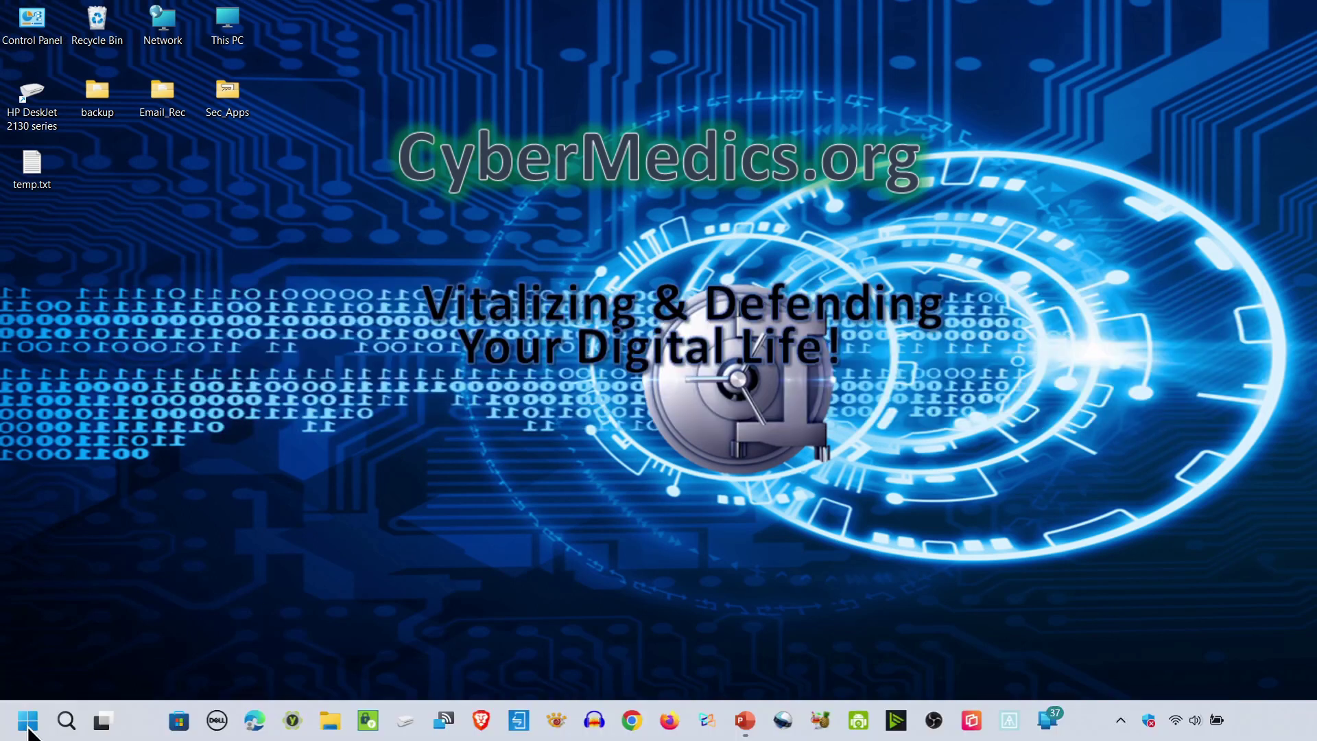
pyautogui.write('re')
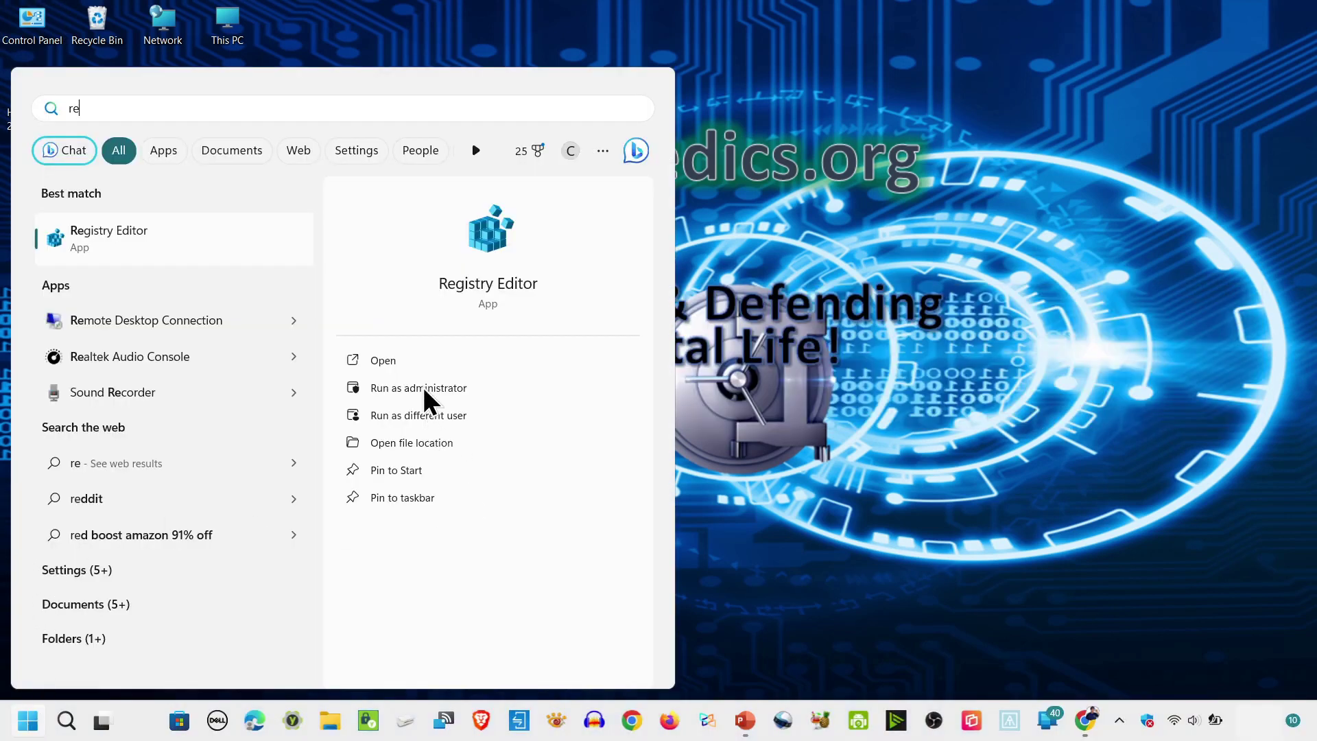
pyautogui.click(443, 388)
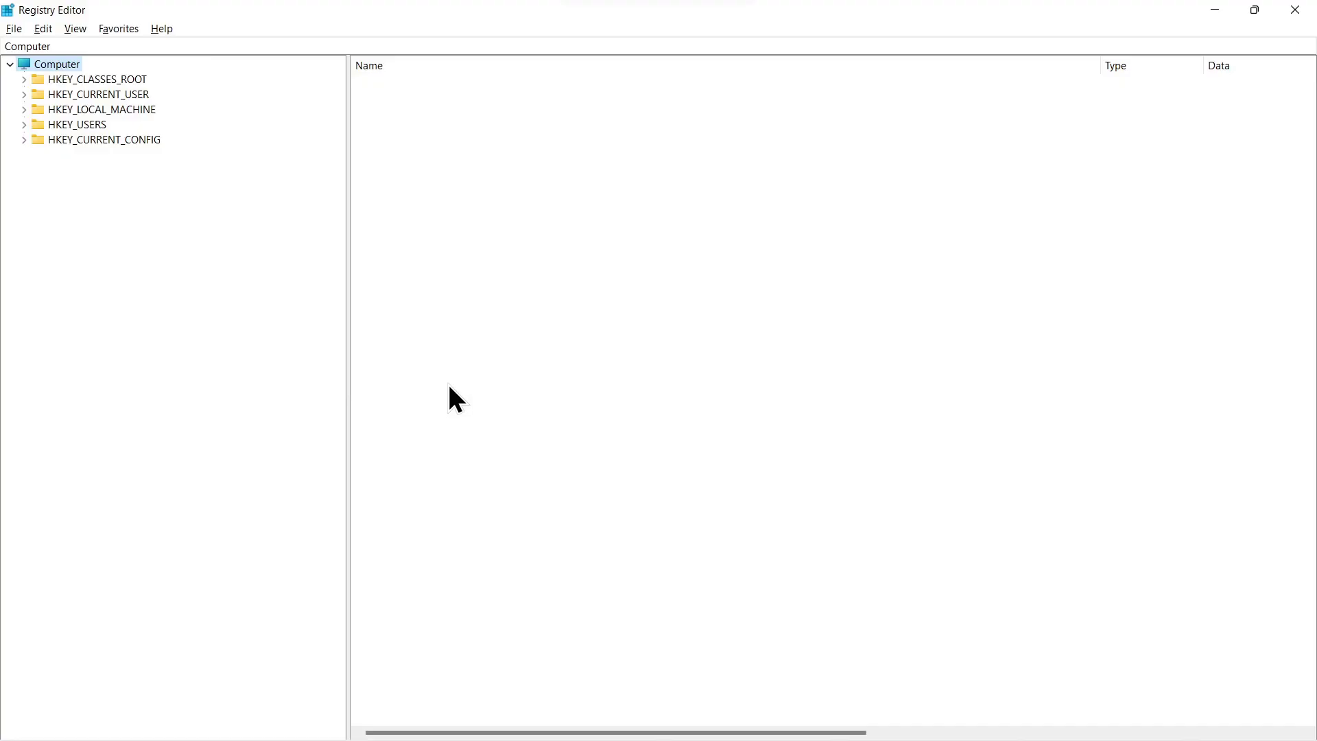
pyautogui.click(191, 48)
pyautogui.write('Computer\\HKEY_LOCAL_MACHINE\\SYSTEM\\CurrentControlSet\\Control\\DeviceGuard\\Scenarios\\KernelShadowStacks')
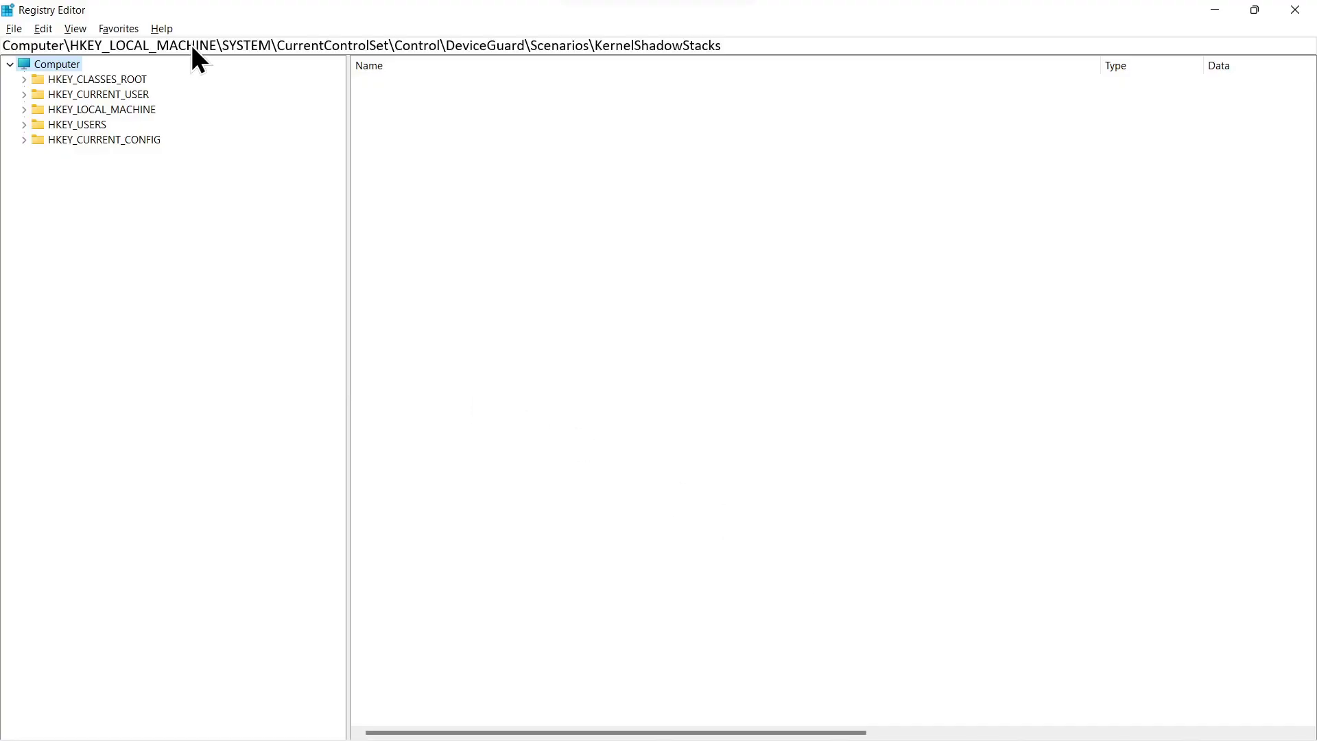
pyautogui.press('Return')
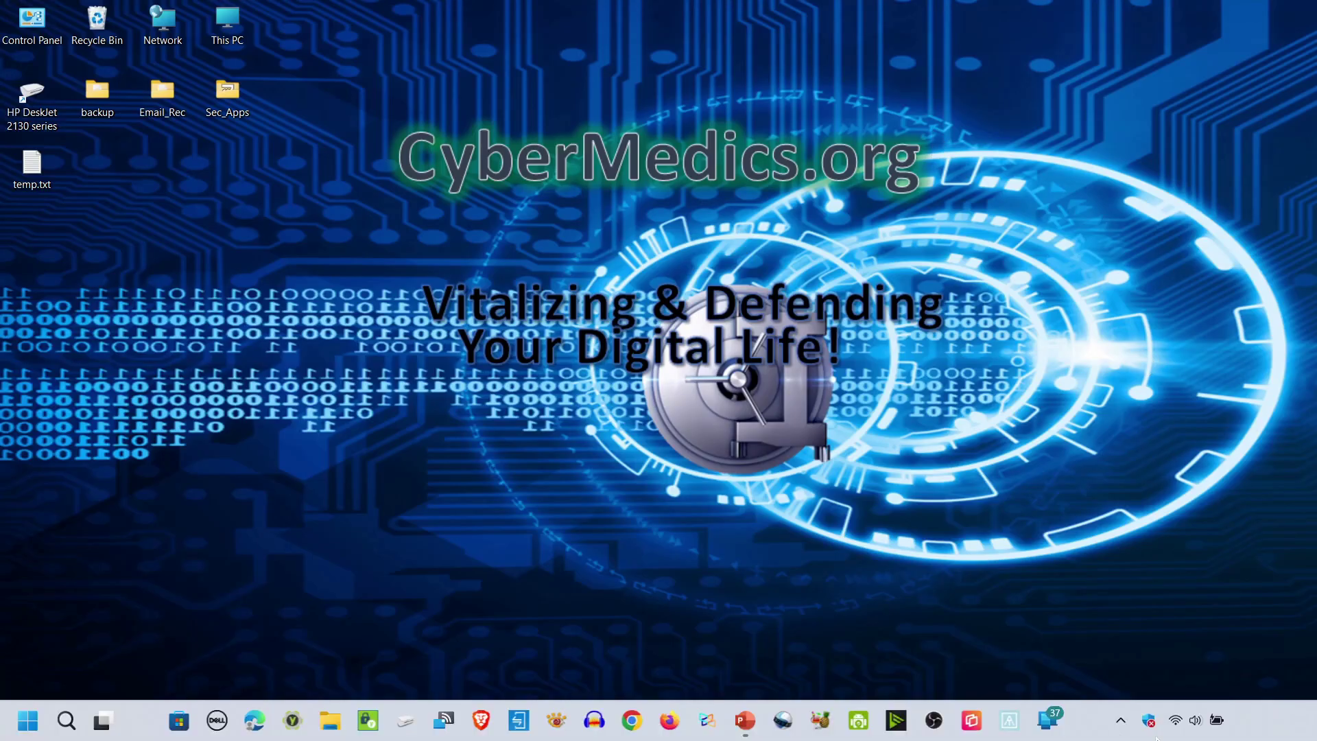
# - Open Windows Security from the tray and view the Security at a glance page
pyautogui.click(1164, 722)
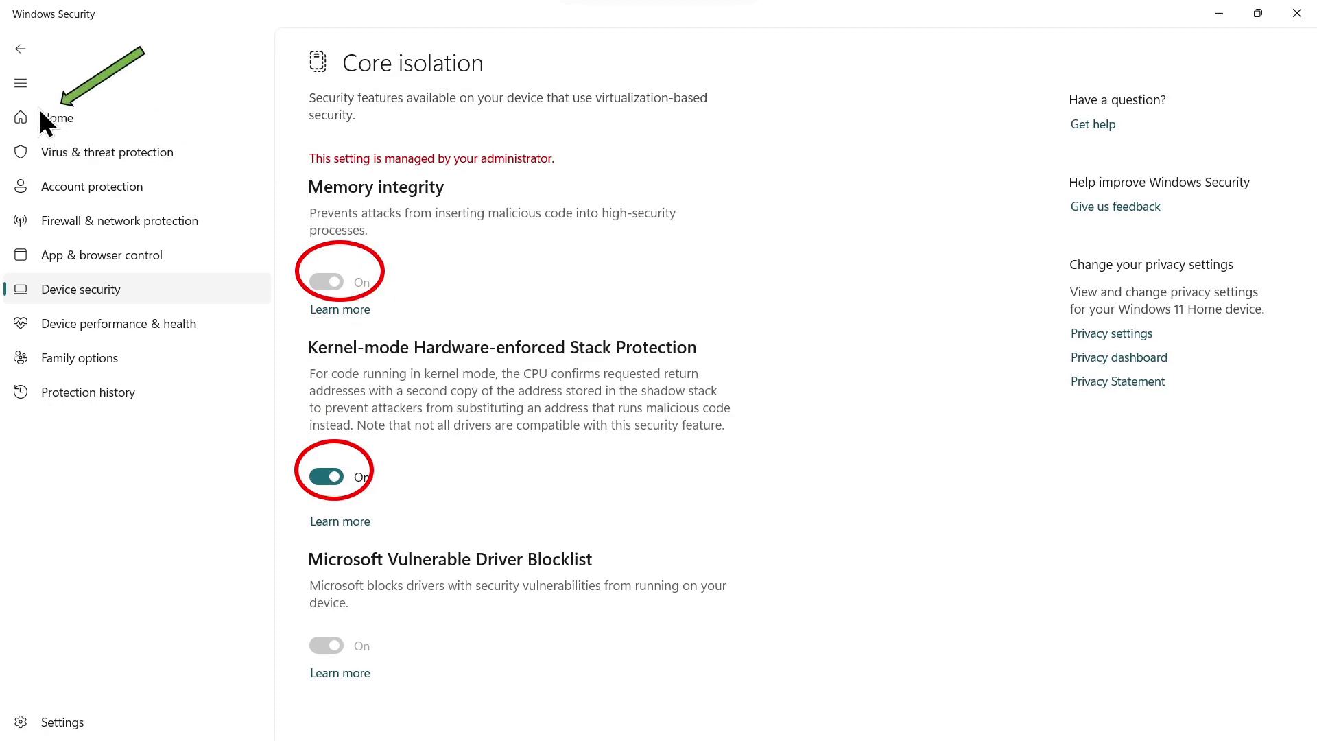
pyautogui.click(58, 118)
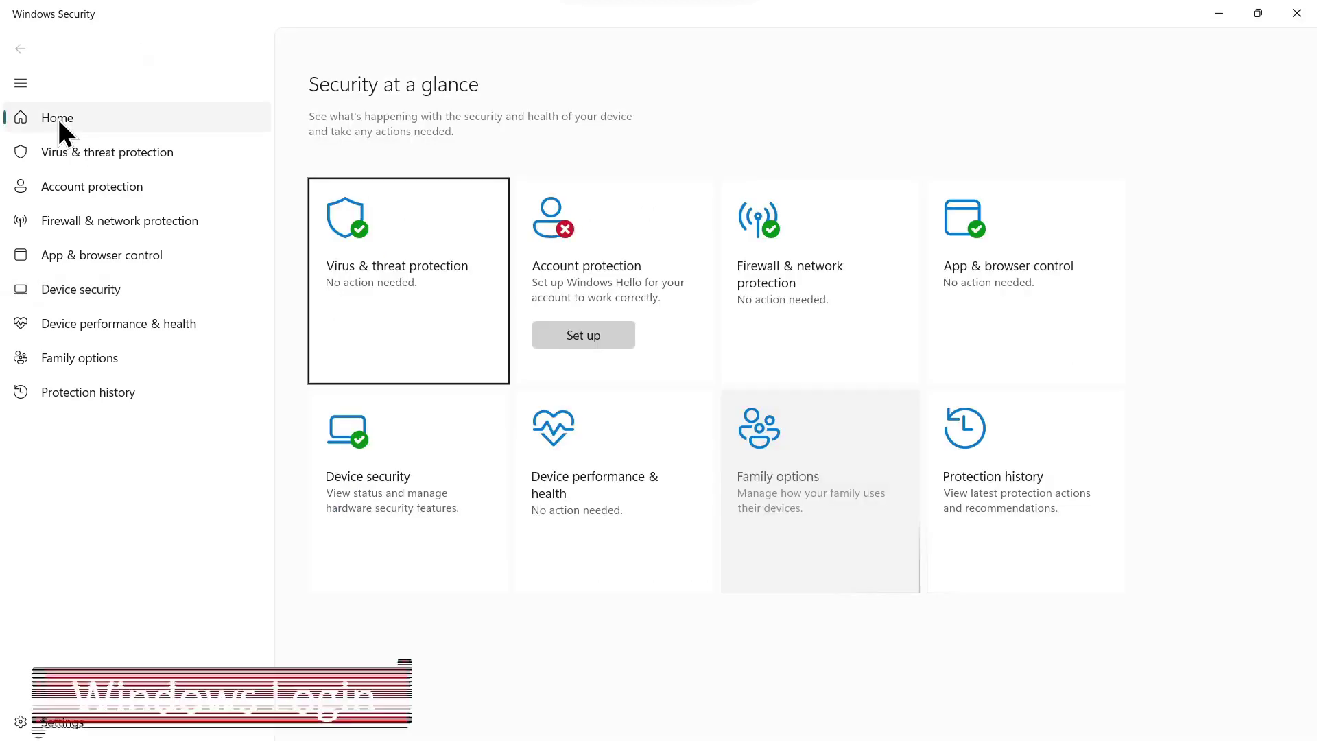